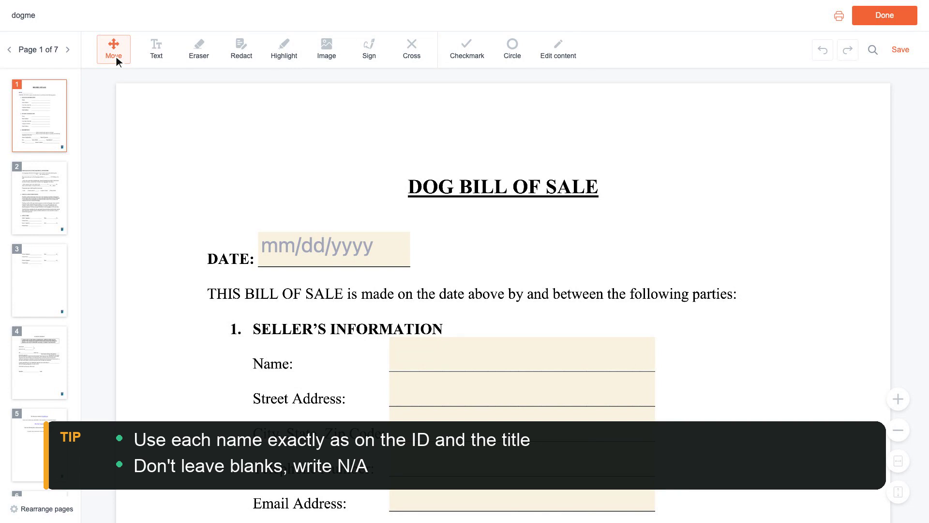
Open the date picker for the bill of sale date, then move to the seller's name field
left_click(338, 250)
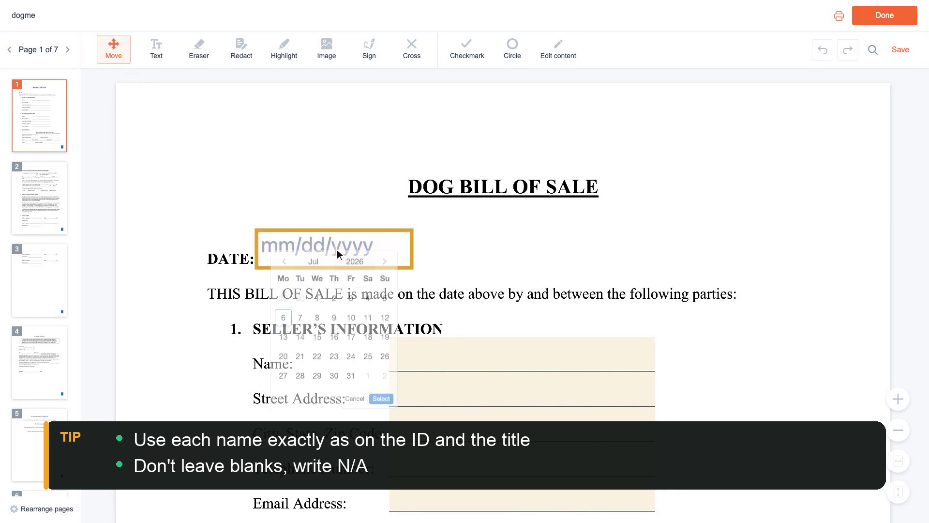
scroll(337, 248, "down", 1)
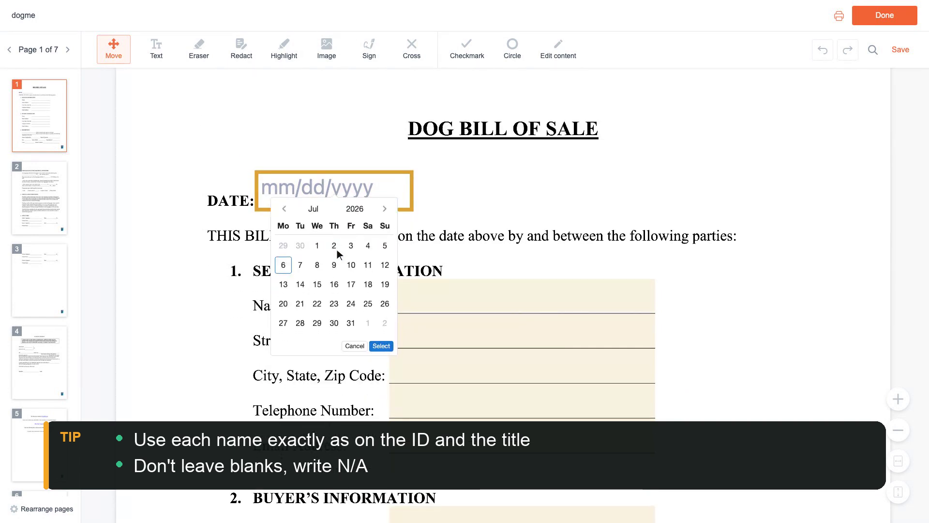
left_click(525, 297)
Enter the seller's full name and street address
scroll(524, 296, "down", 1)
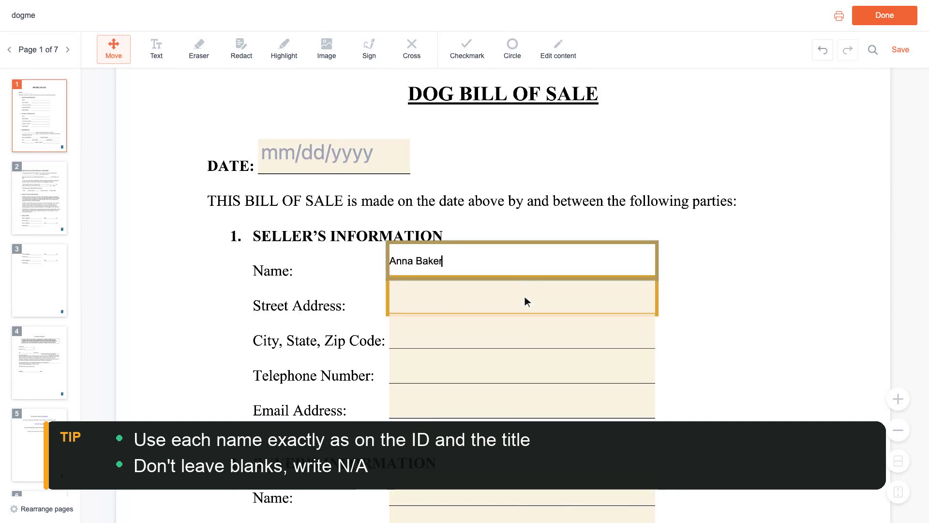
left_click(525, 297)
type("123")
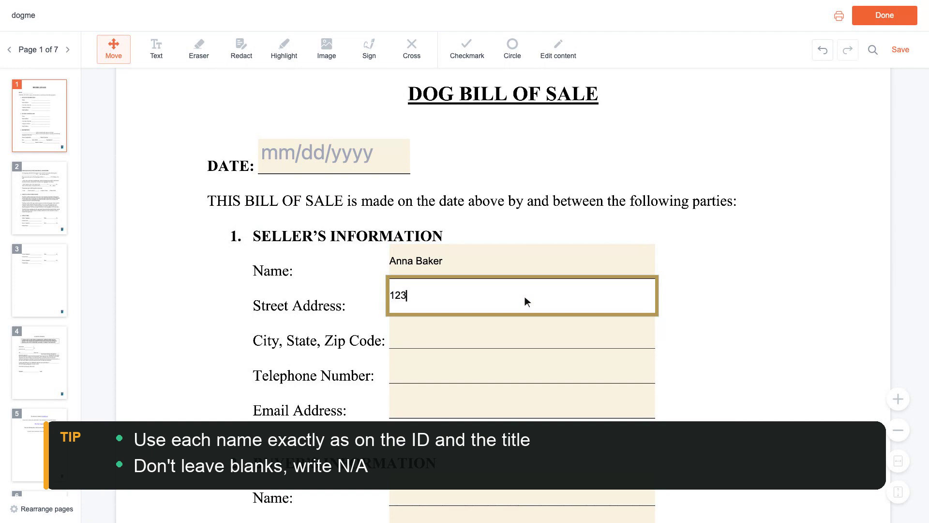
type(" Main Street, Apt 4")
scroll(525, 296, "down", 1)
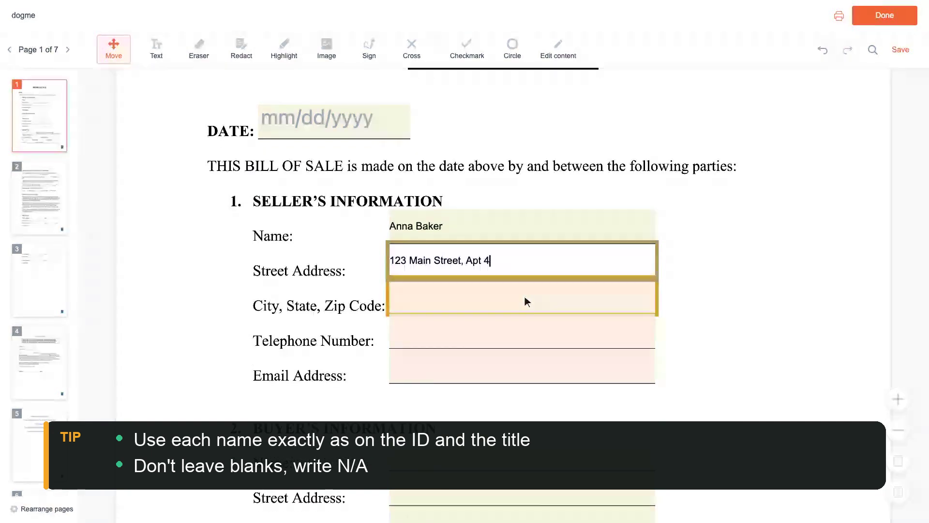
Fill in the seller's city/state/zip, telephone number and e-mail address
left_click(525, 296)
type("Pdrtland, ME 04")
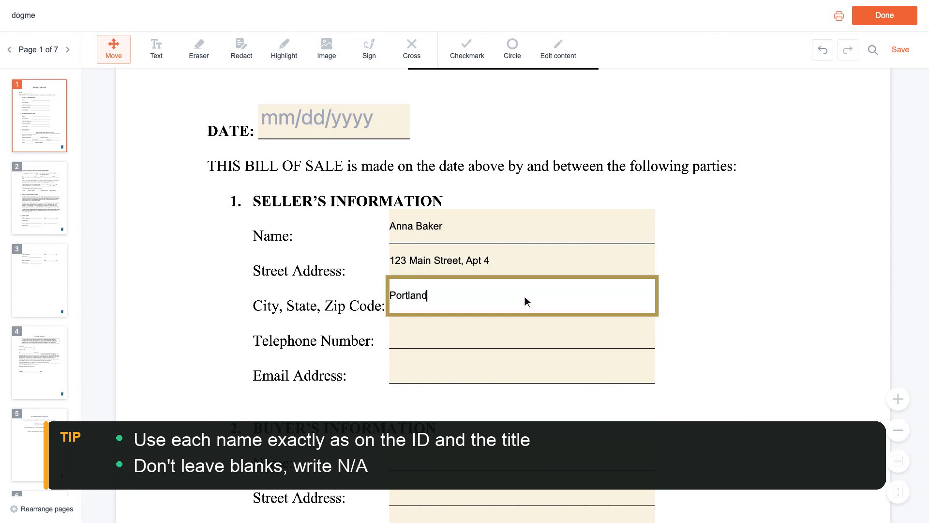
type("101")
scroll(524, 296, "down", 1)
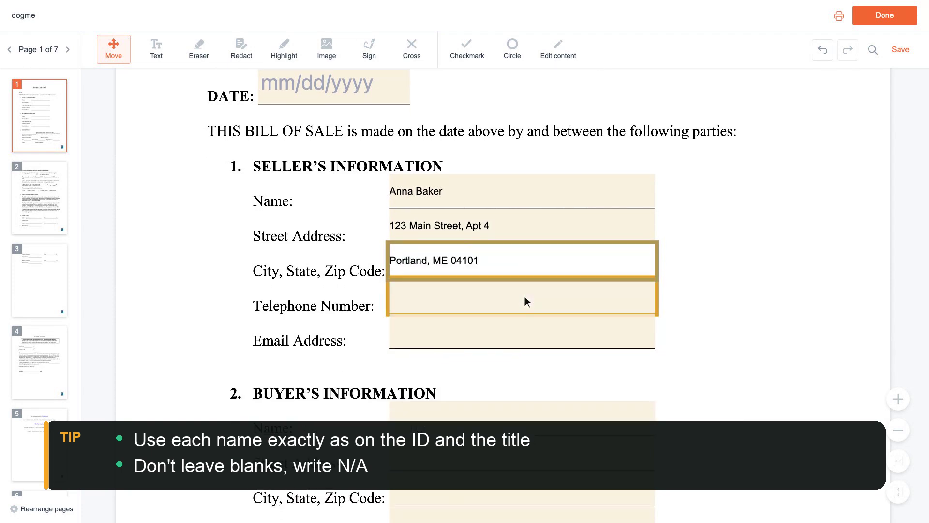
left_click(525, 296)
type("555-0142")
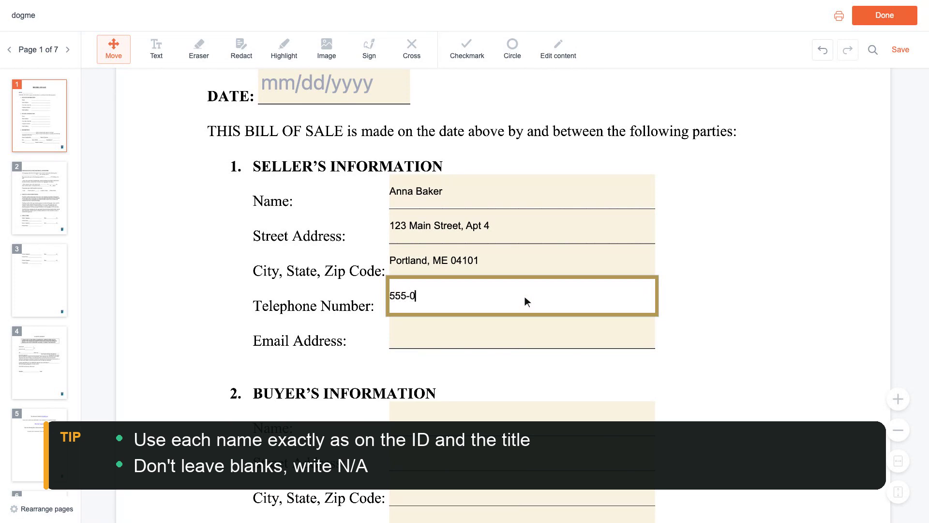
scroll(524, 296, "down", 1)
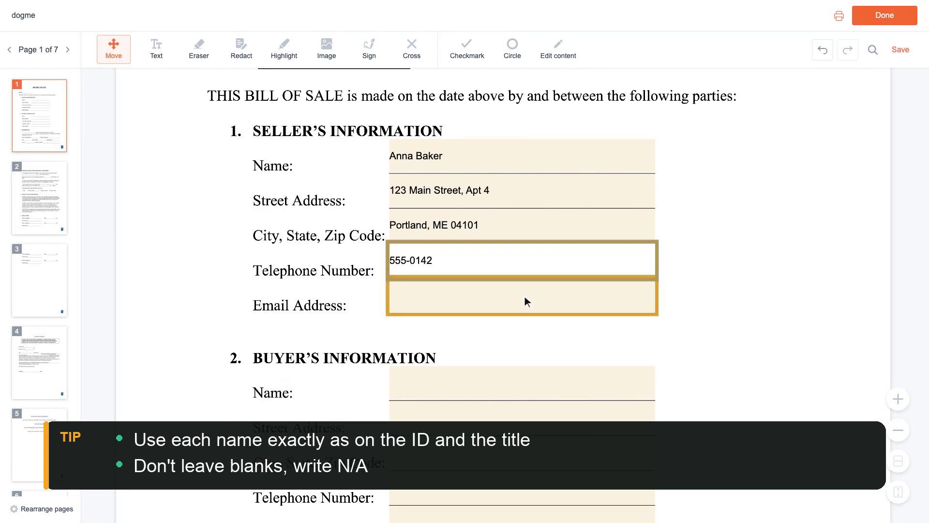
left_click(525, 296)
type("anna.baker")
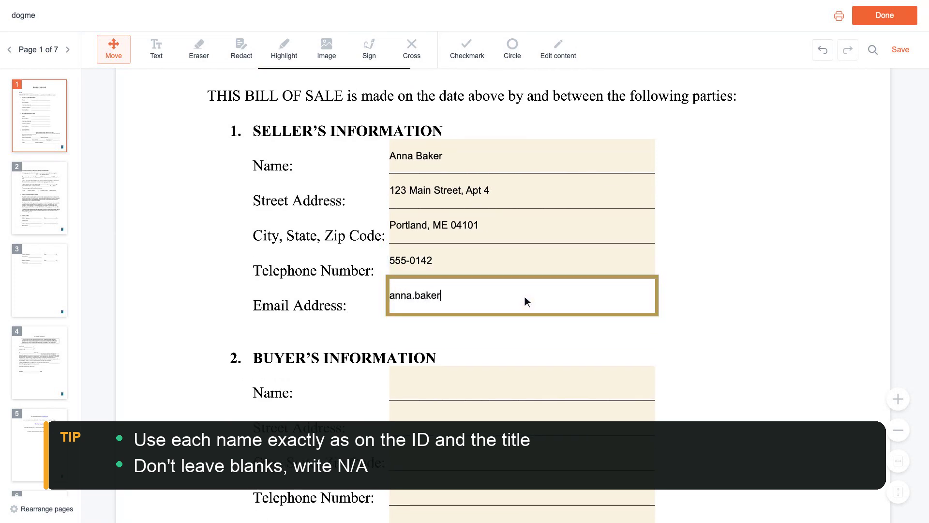
type("@example.com")
scroll(525, 296, "down", 3)
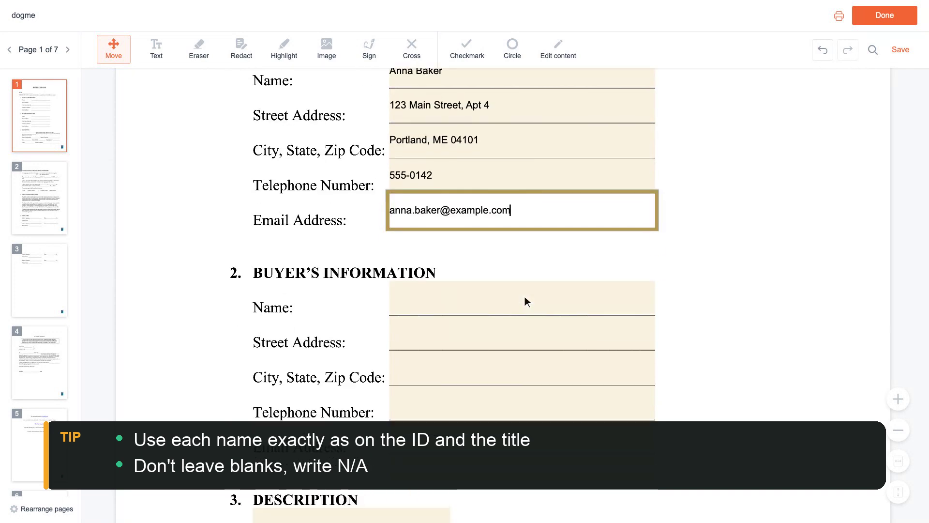
Enter the buyer's full name and street address
left_click(525, 297)
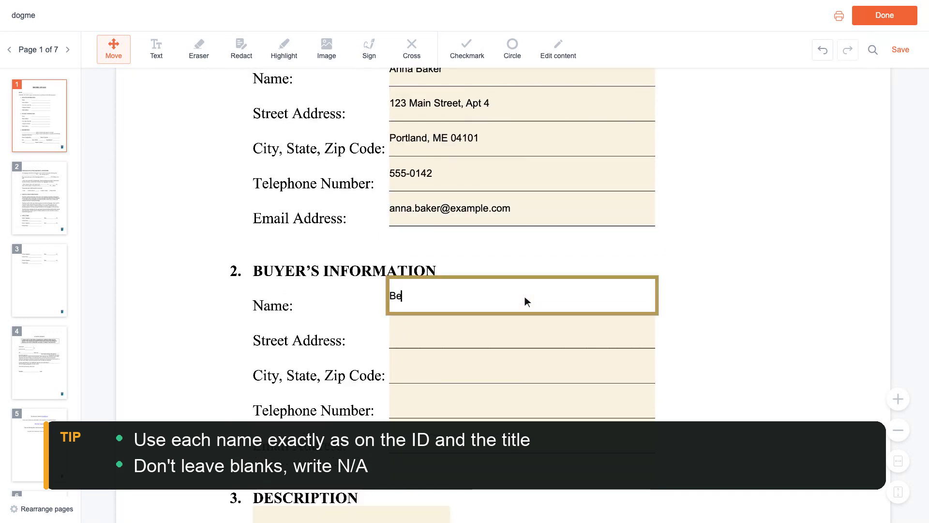
scroll(524, 296, "down", 1)
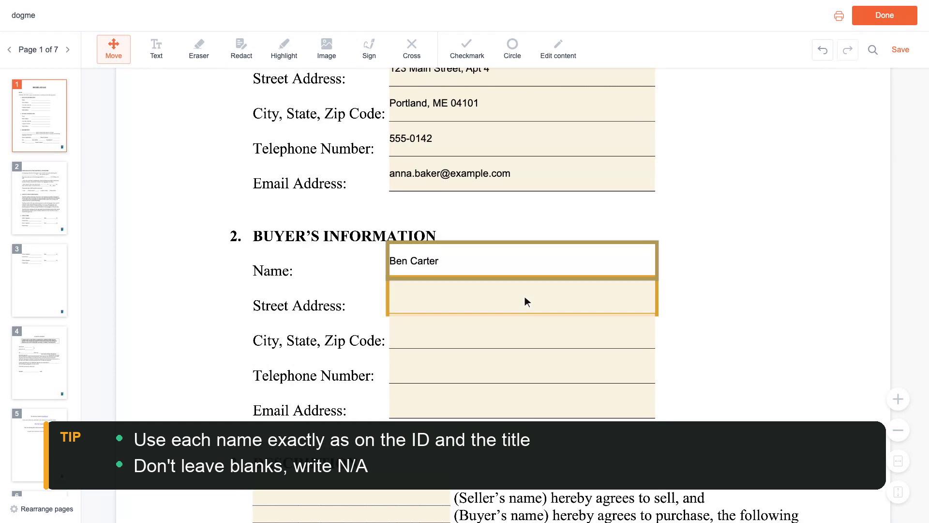
left_click(524, 296)
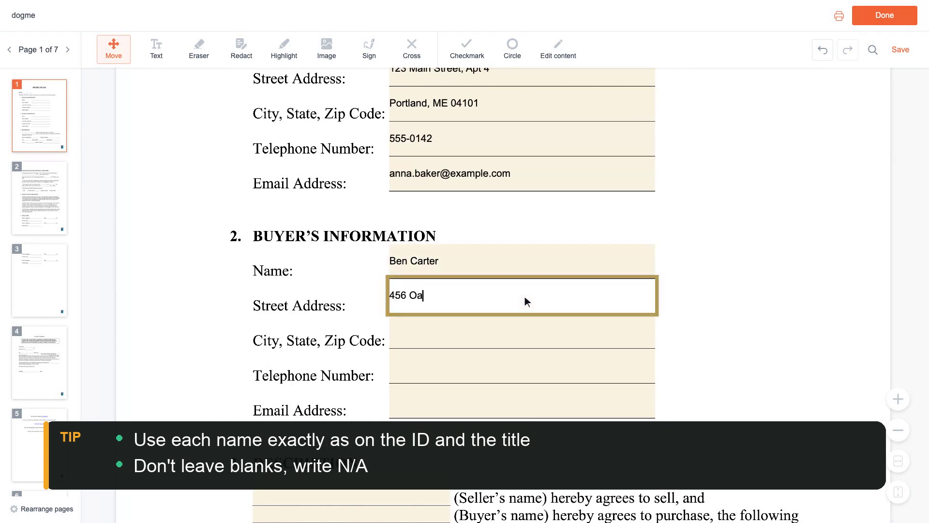
scroll(525, 297, "down", 1)
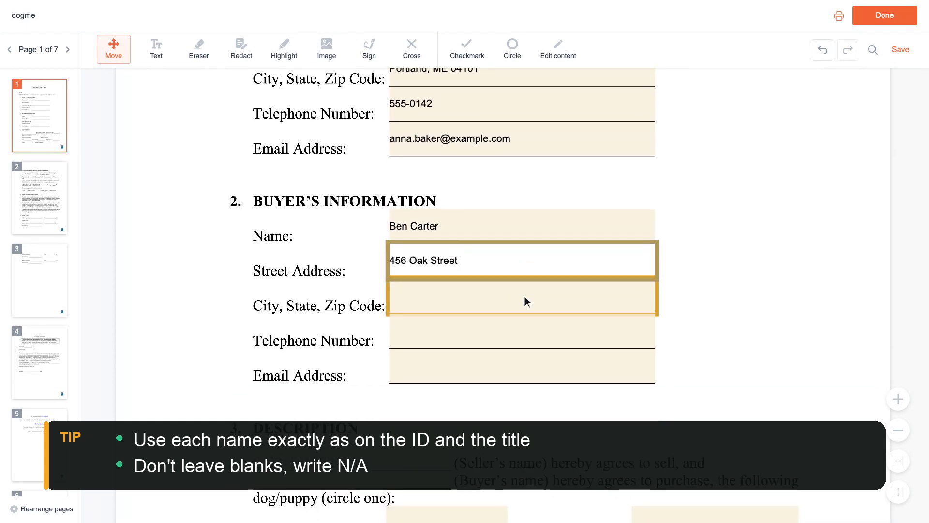
Fill in the buyer's city/state/zip, telephone number and e-mail address
left_click(525, 296)
type("Portlan")
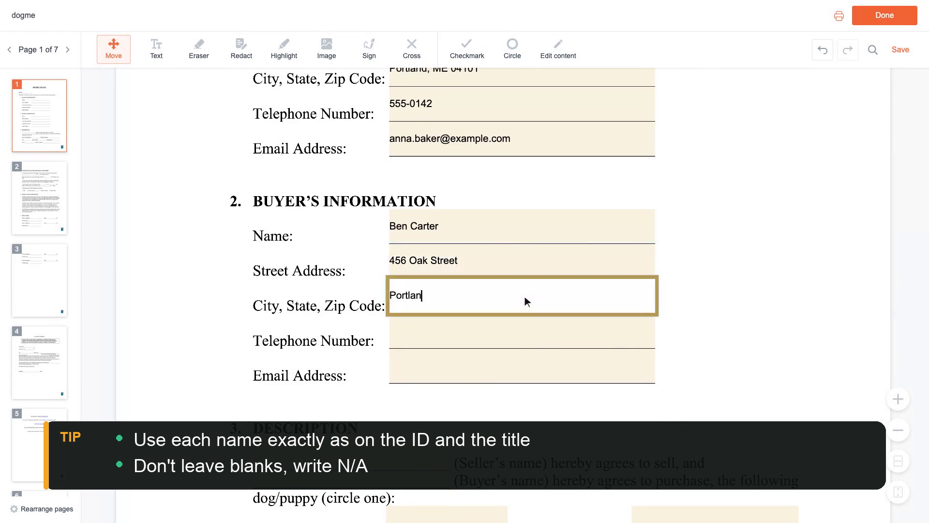
type("d, ME 04101")
scroll(525, 296, "down", 1)
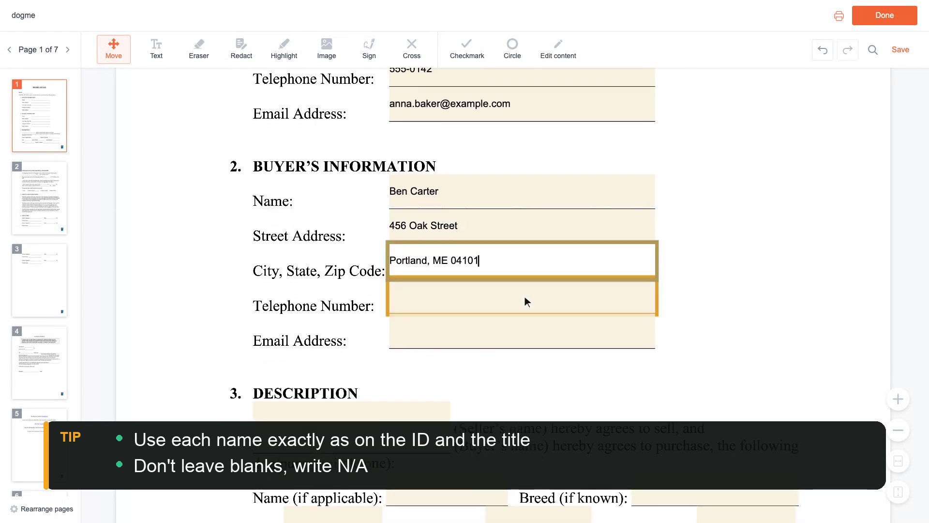
left_click(525, 298)
type("555-0188")
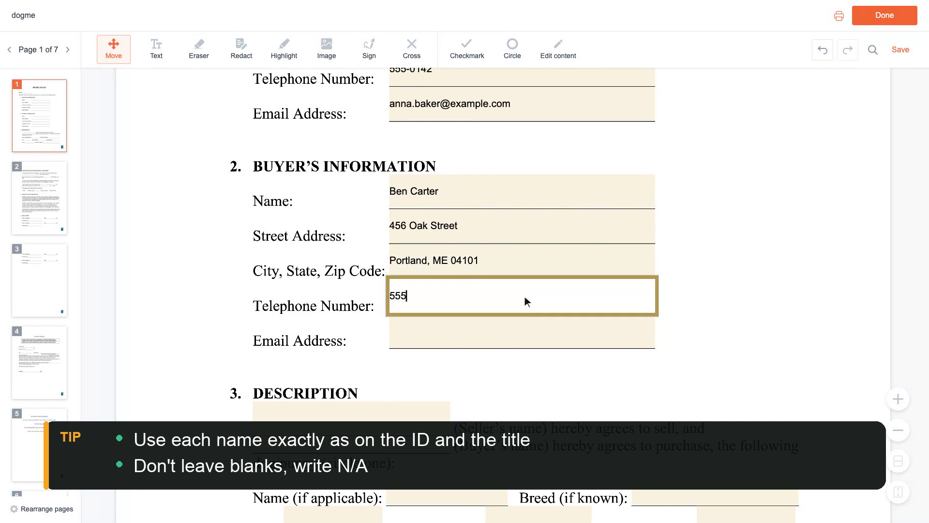
scroll(525, 297, "down", 1)
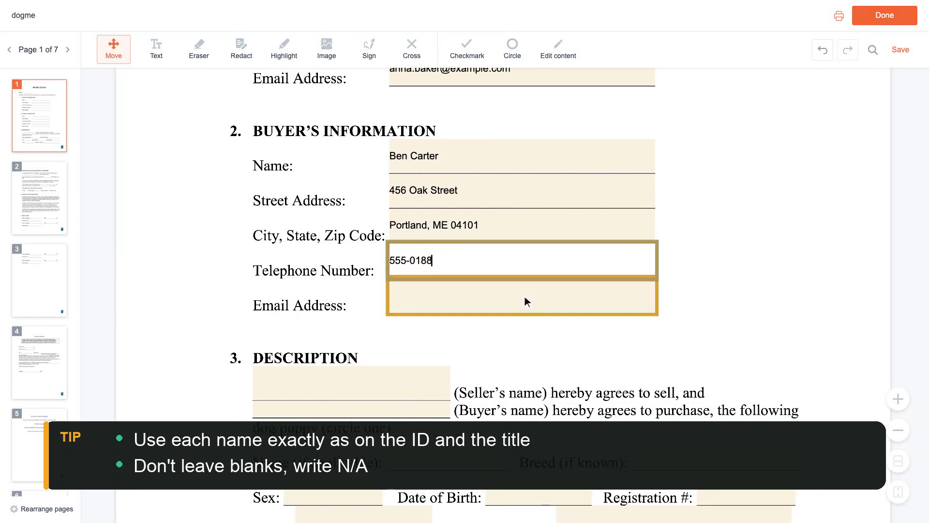
left_click(525, 296)
type("ben.carter")
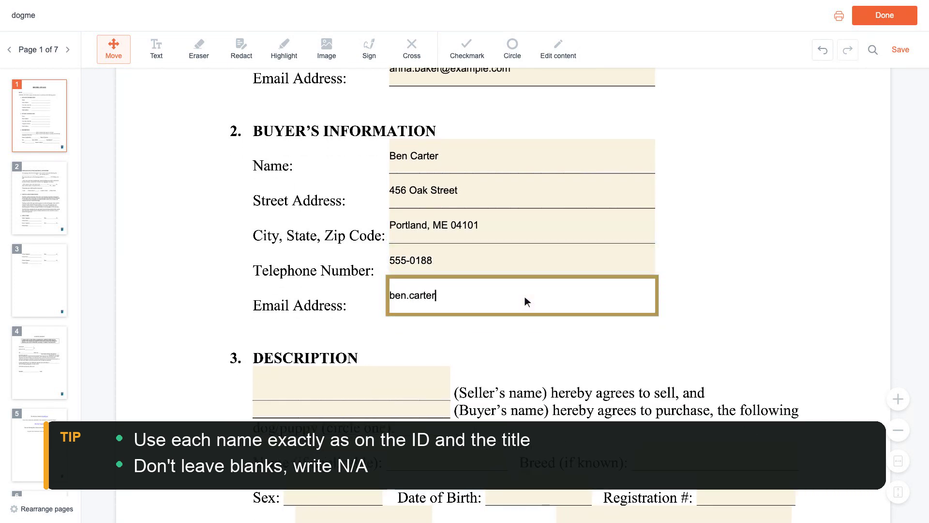
type("@example.com")
scroll(524, 296, "down", 3)
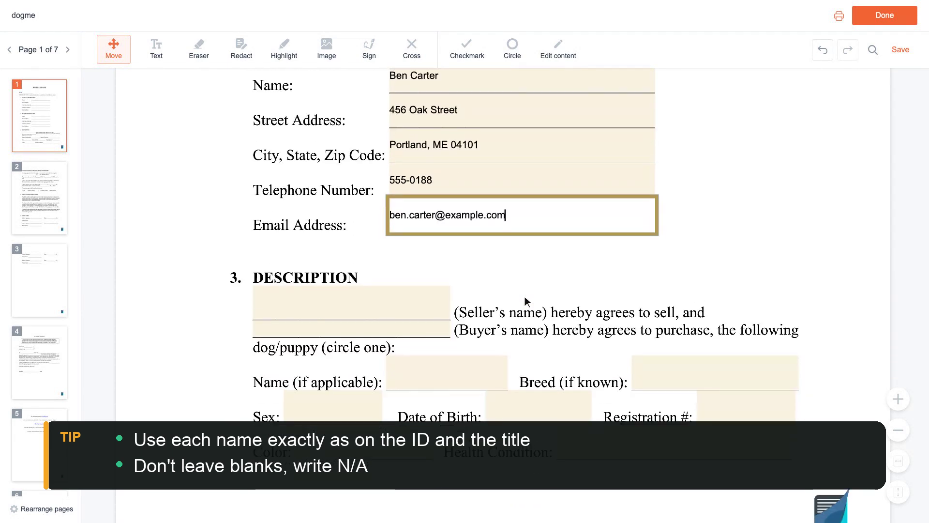
left_click(354, 298)
Enter seller and buyer names in Description, dog name Buddy, breed Labrador Retriever
scroll(353, 296, "down", 1)
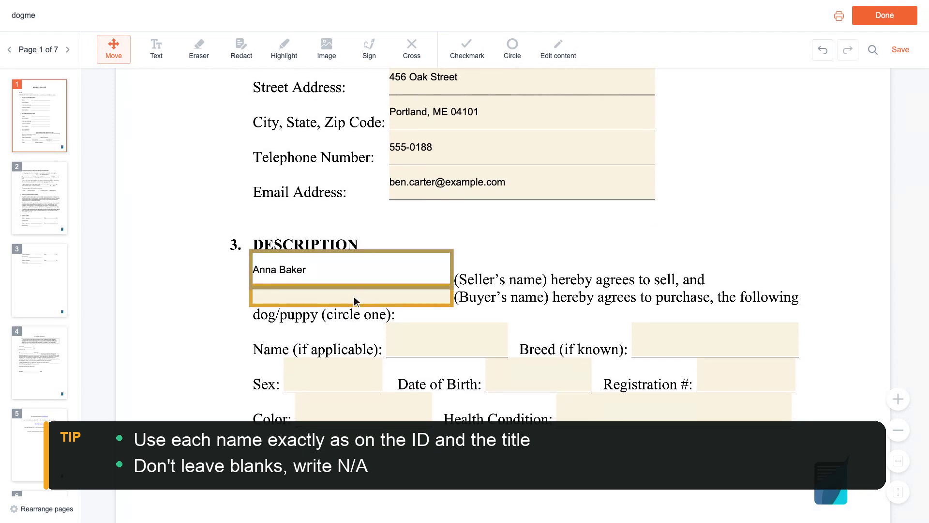
left_click(353, 296)
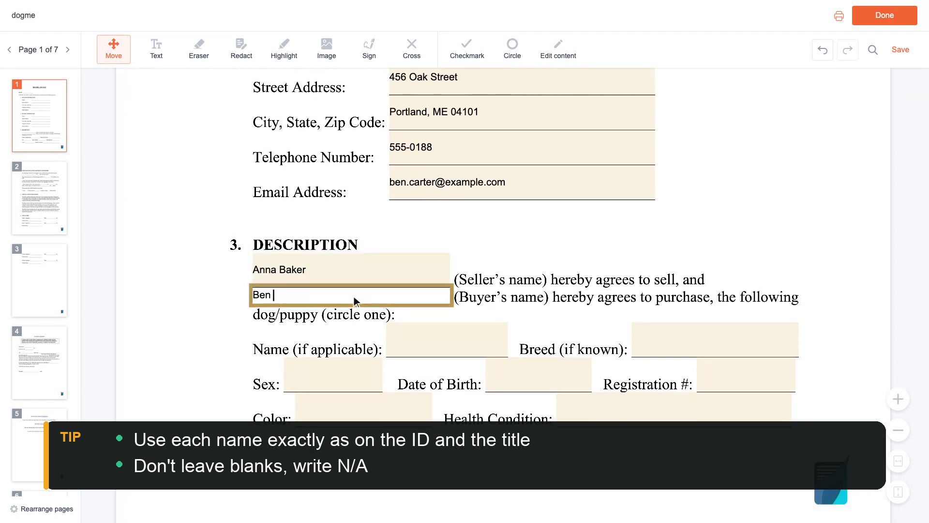
scroll(355, 300, "down", 2)
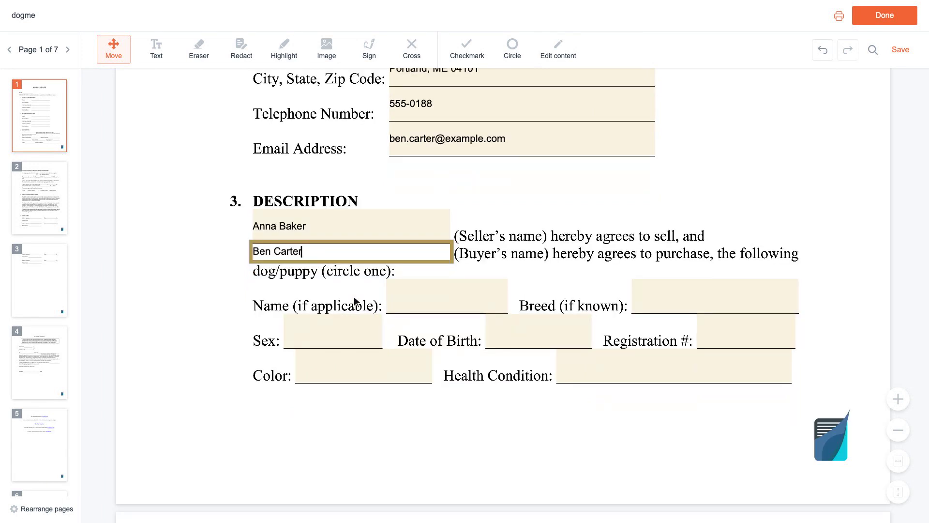
left_click(449, 298)
type("Buddy")
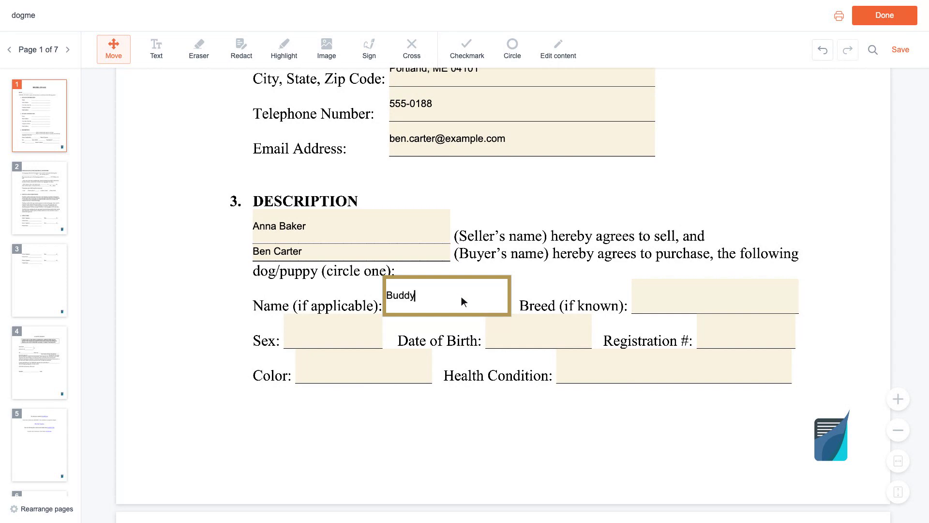
left_click(677, 299)
type("Labrad")
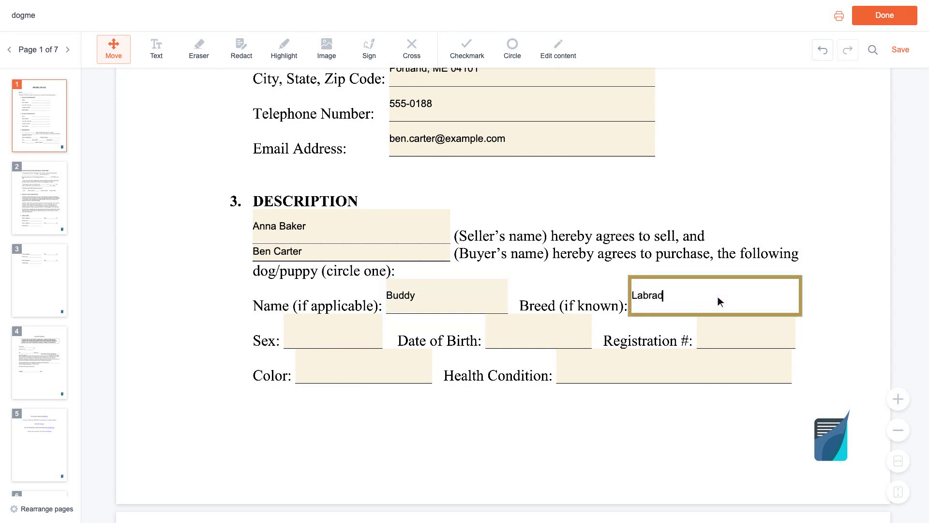
type("or Retriever")
Set sex Male, birth date 03/15, registration AKC EXAMPLE01, colour Black, and start the health note
scroll(718, 296, "down", 1)
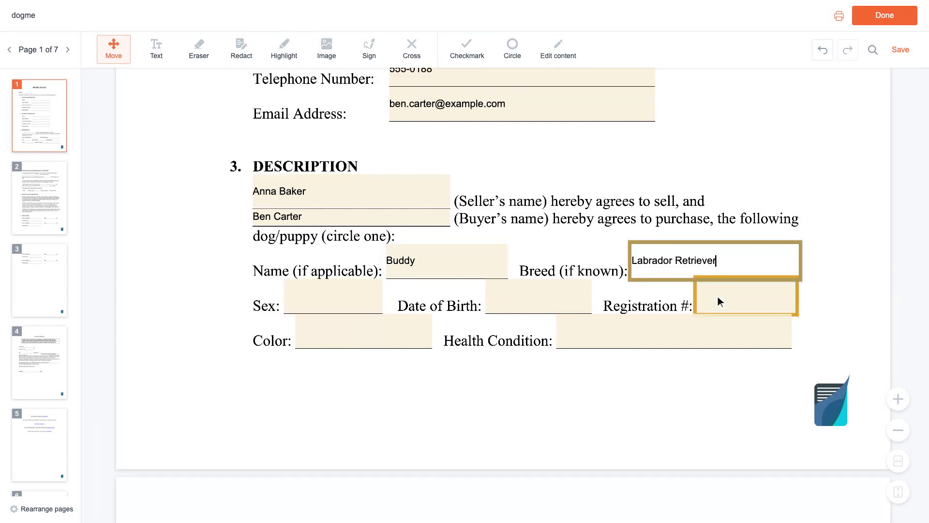
left_click(336, 298)
type("Male")
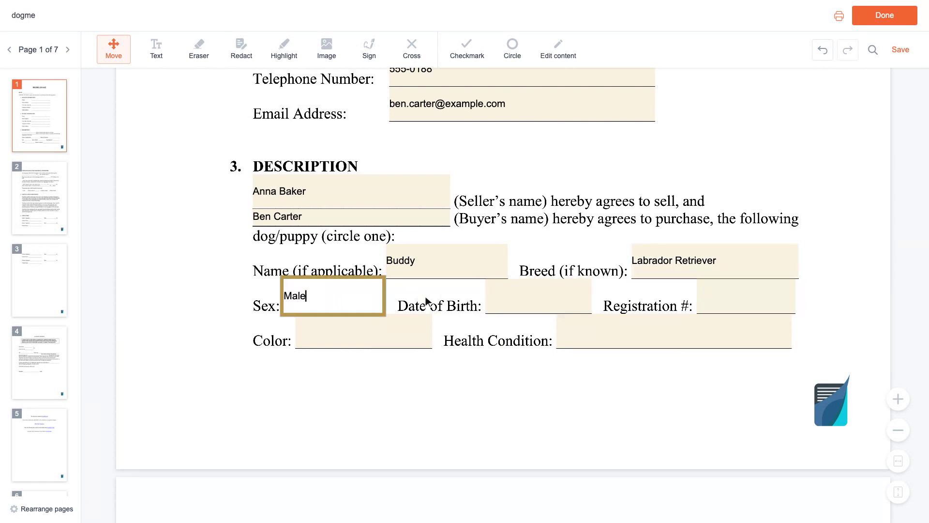
left_click(542, 299)
type("03/15/2022")
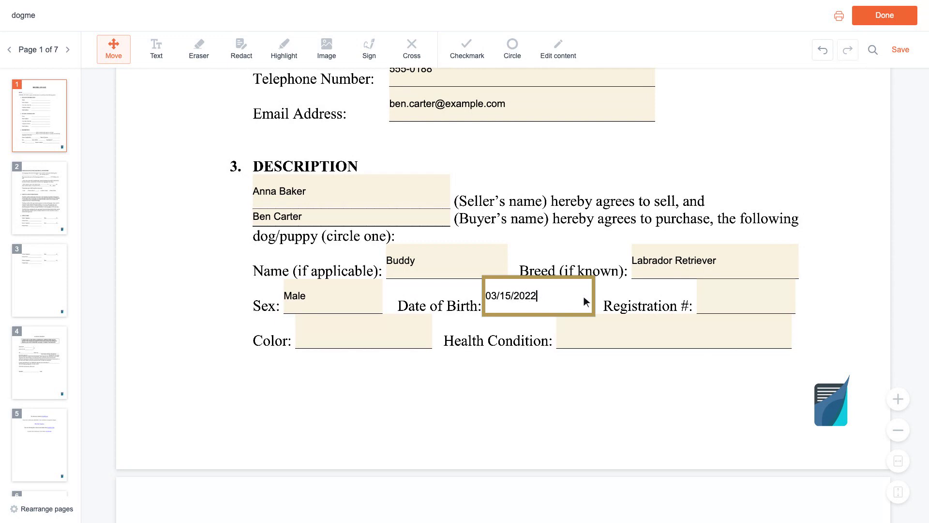
left_click(739, 297)
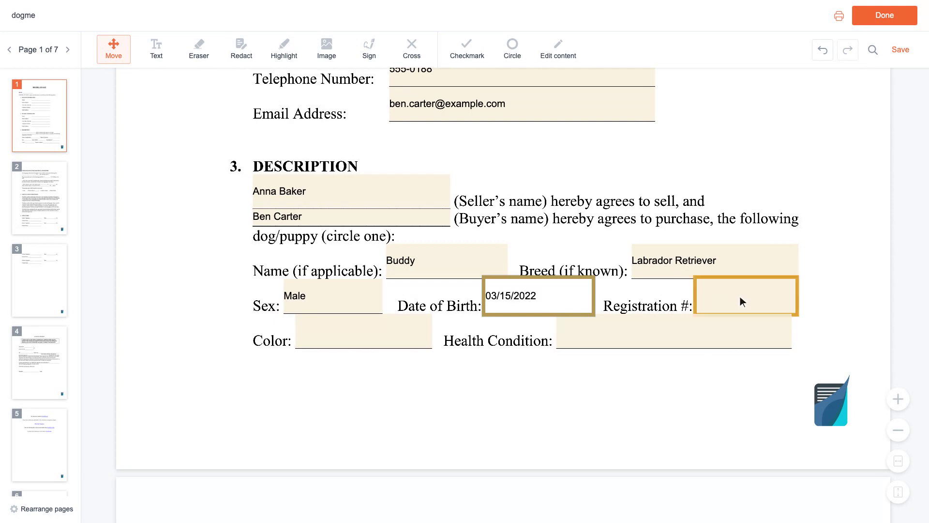
type("AKC EXAMPLE01")
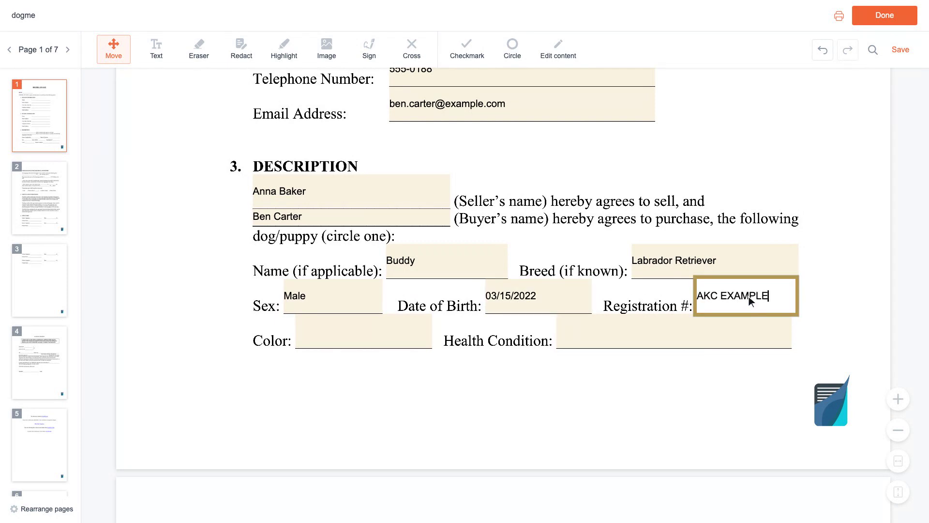
key("Tab")
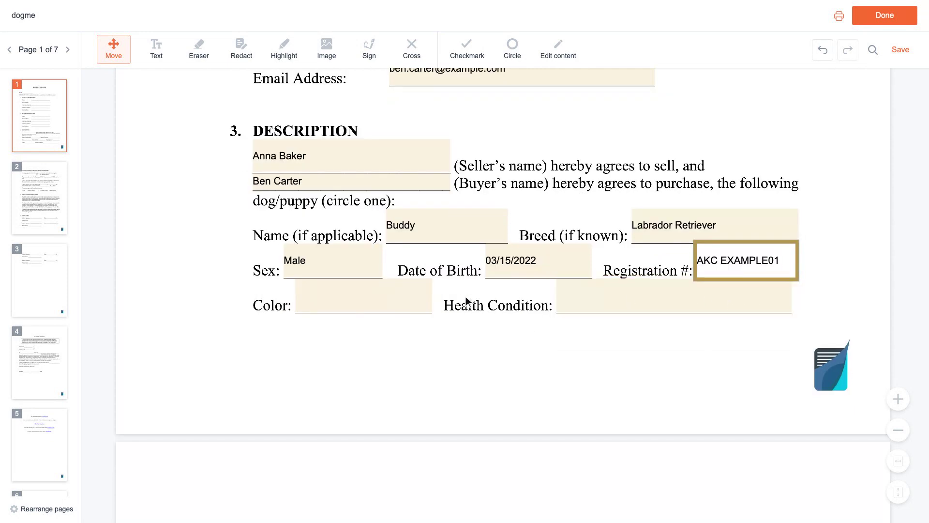
left_click(369, 302)
type("Black")
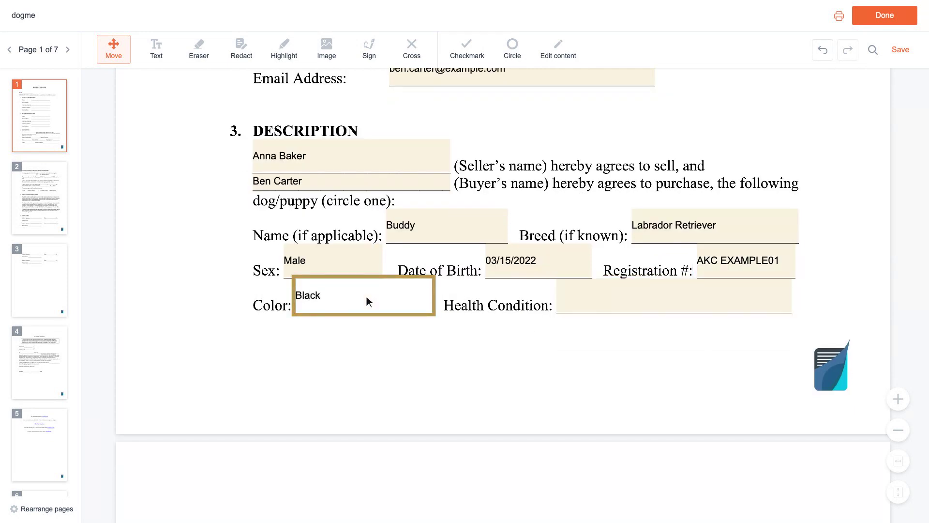
left_click(676, 297)
type("Hea")
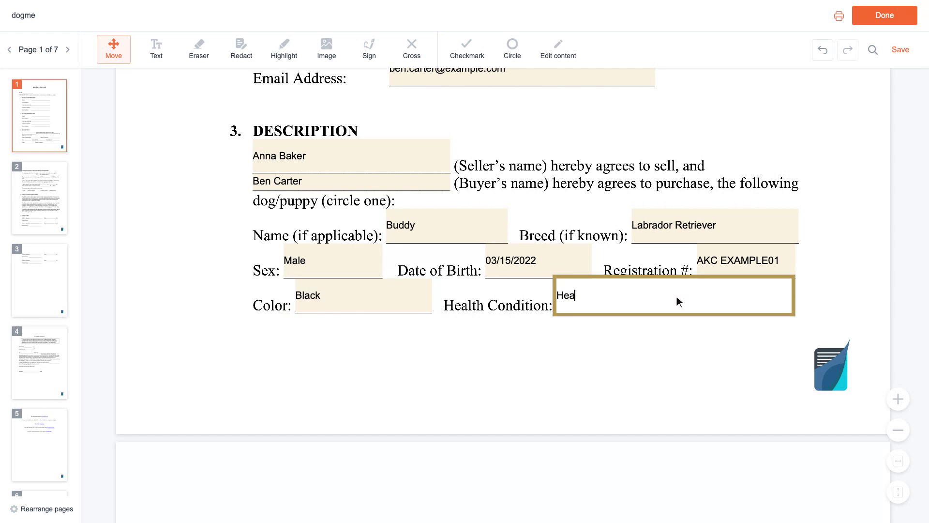
type("lthy, current on shot")
Enter the purchase date March 15 and total price 8,500
scroll(676, 296, "down", 6)
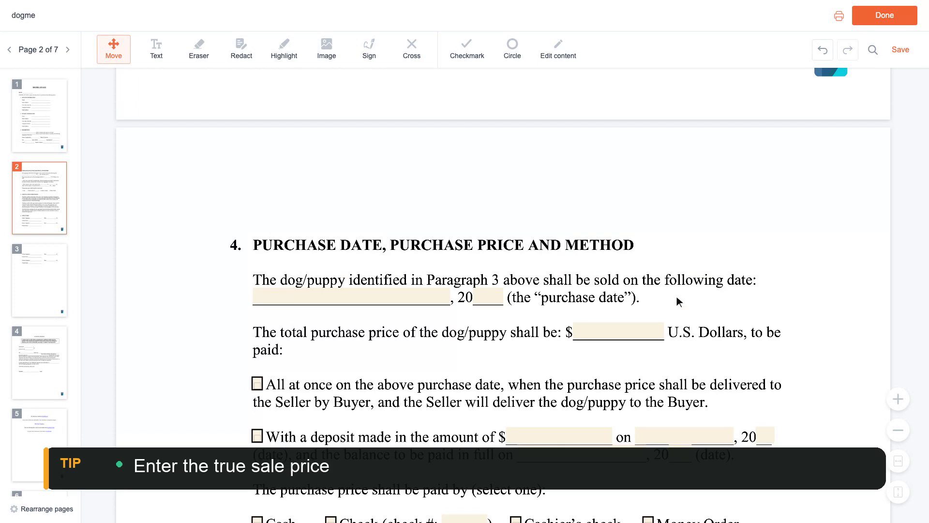
left_click(355, 300)
type("March 15")
scroll(354, 299, "down", 1)
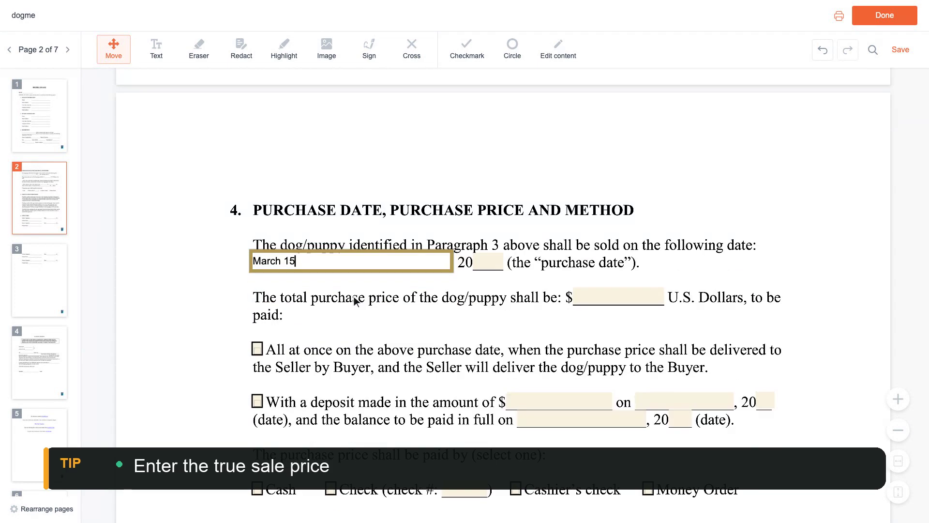
left_click(595, 296)
type("8,500")
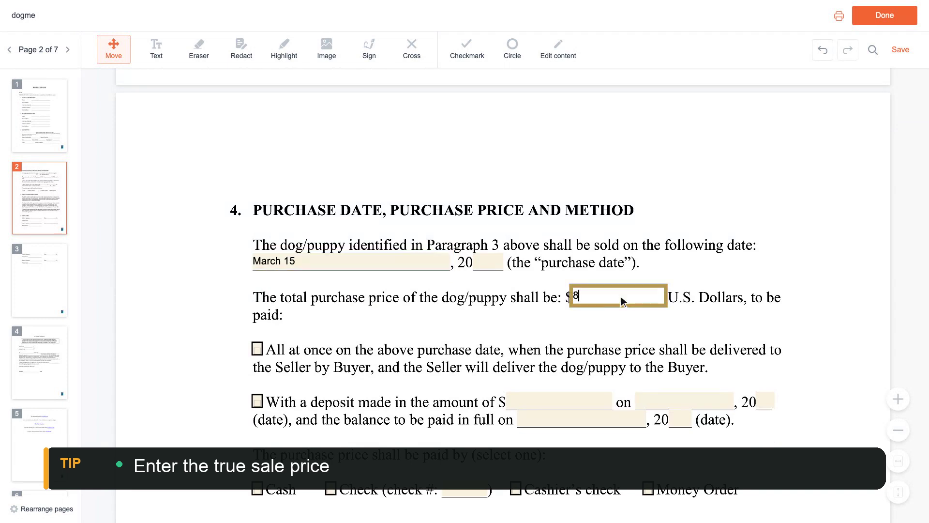
scroll(622, 302, "down", 5)
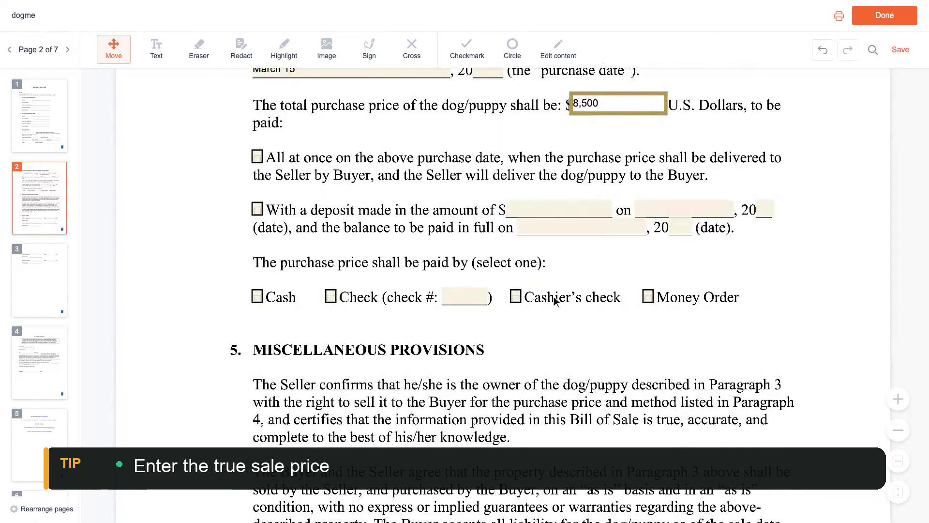
Record payment by check number 1024, paid all at once
left_click(466, 299)
type("1024")
scroll(468, 302, "up", 4)
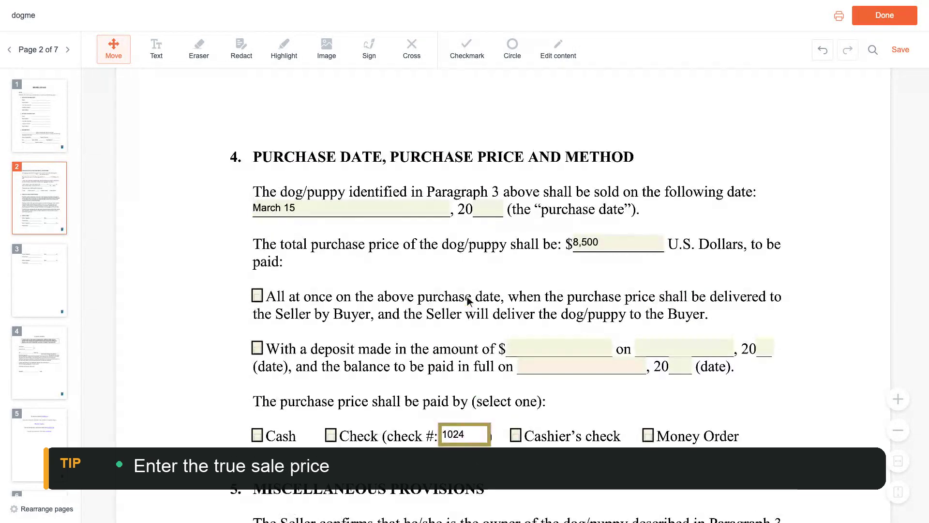
left_click(257, 296)
scroll(258, 296, "down", 4)
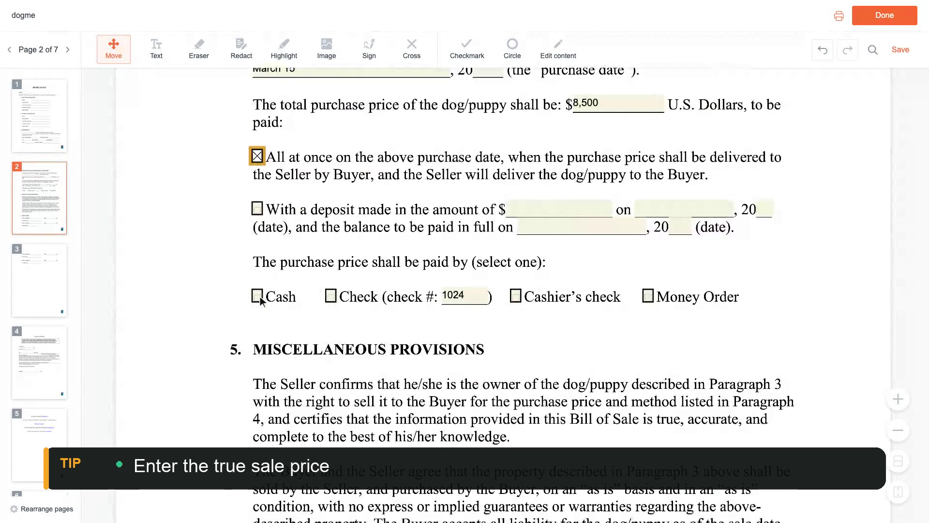
left_click(332, 297)
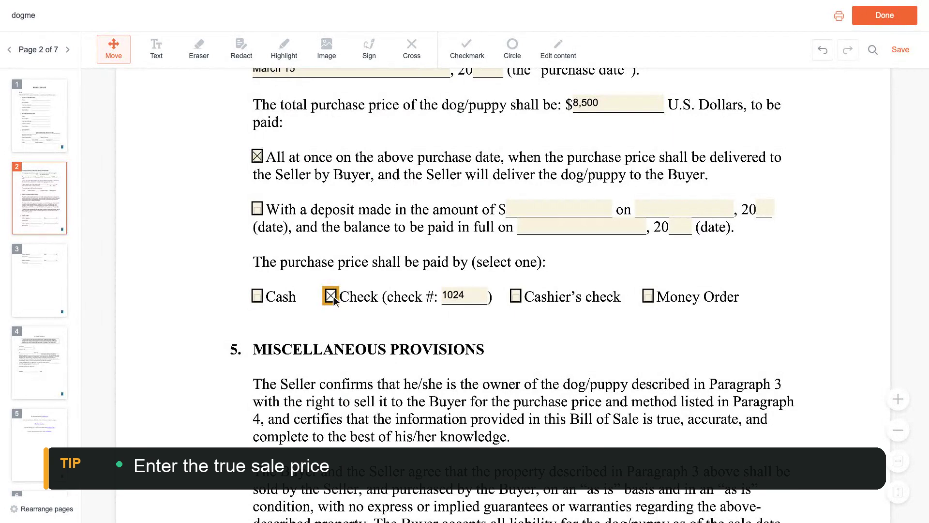
scroll(334, 298, "down", 10)
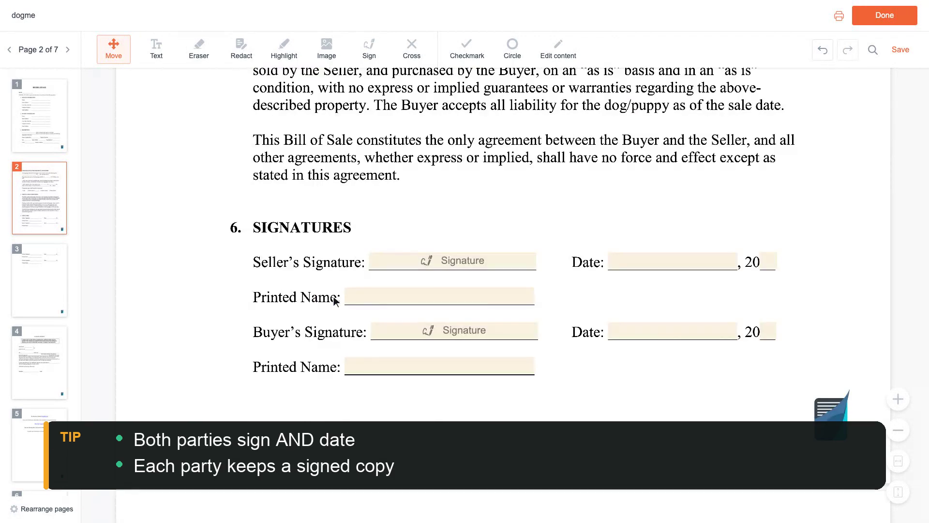
Enter the seller's and buyer's full names on the two Signatures Printed Name lines
left_click(388, 296)
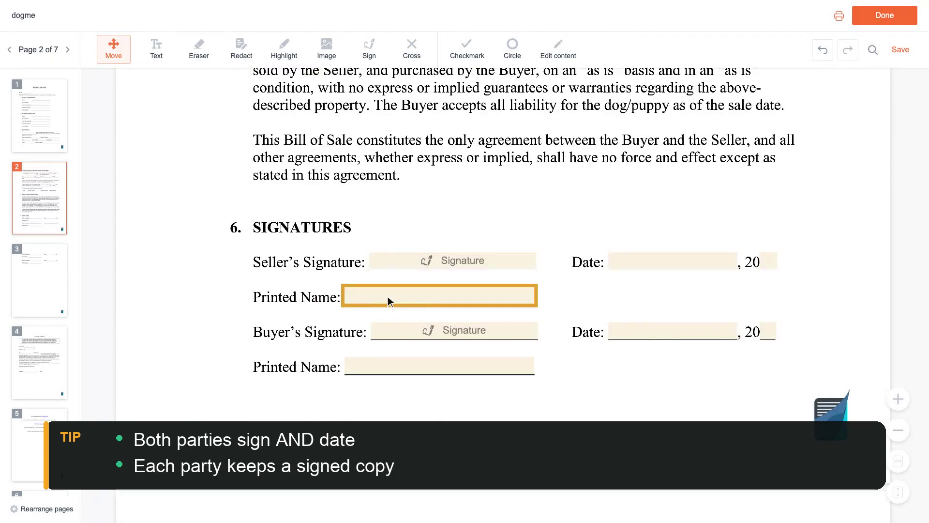
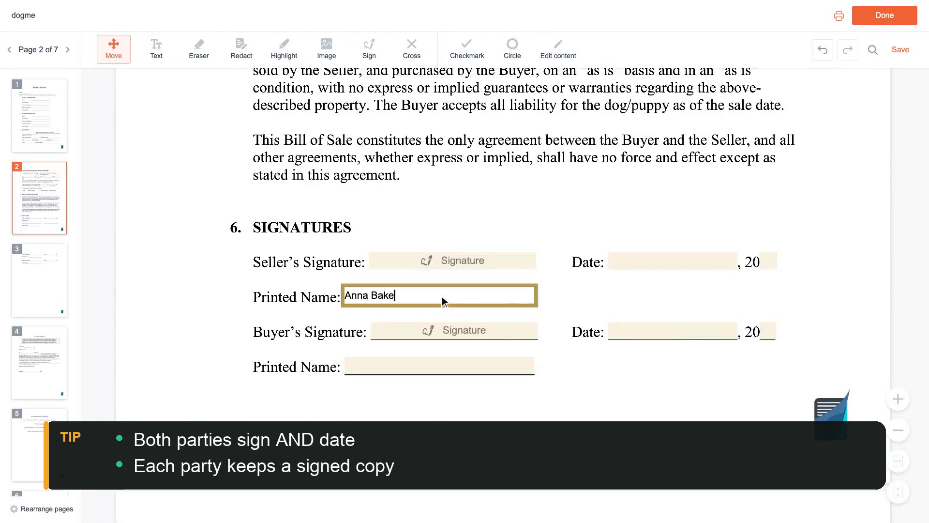
key("Tab")
left_click(442, 296)
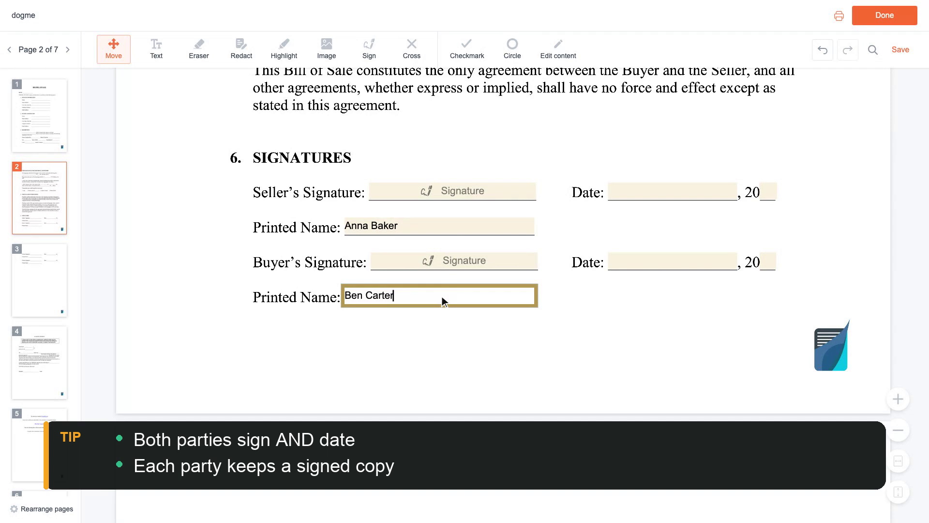
scroll(442, 298, "up", 2)
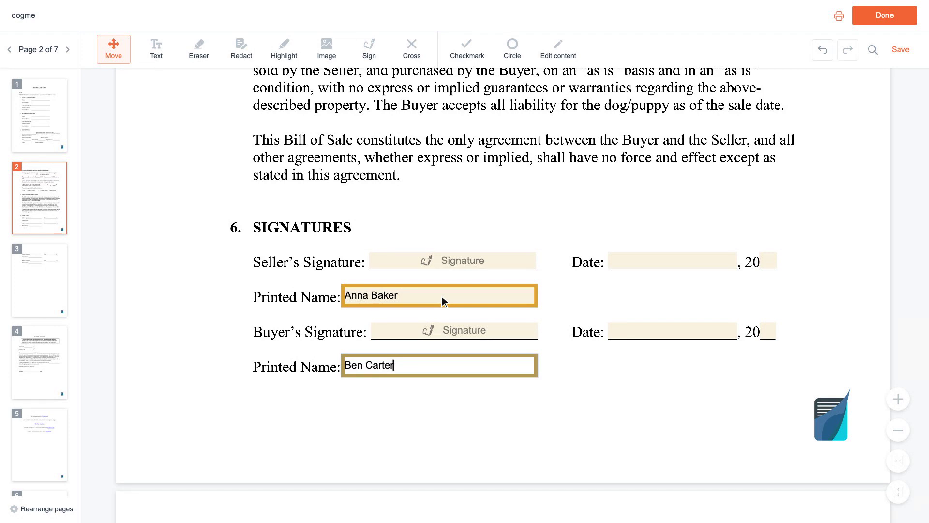
Click Done to open the 'What would you like to do?' dialog for the finished PDF
left_click(885, 18)
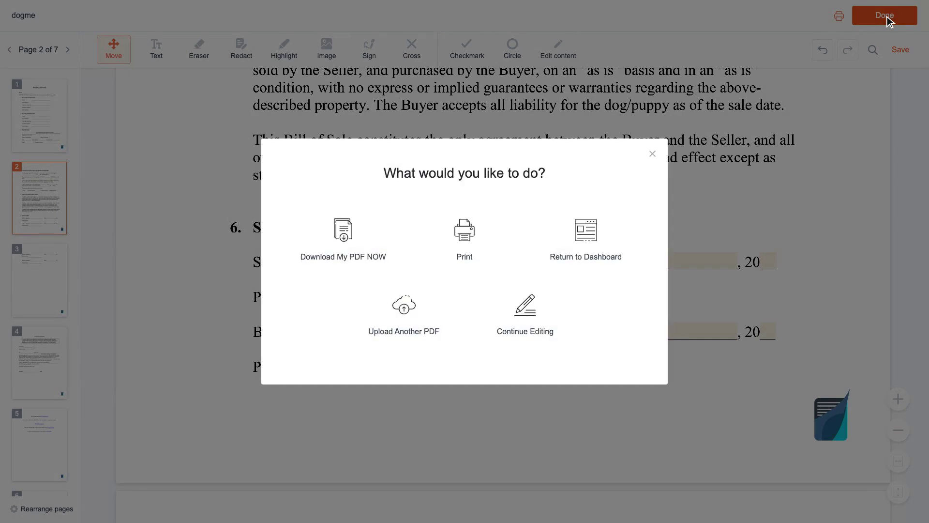